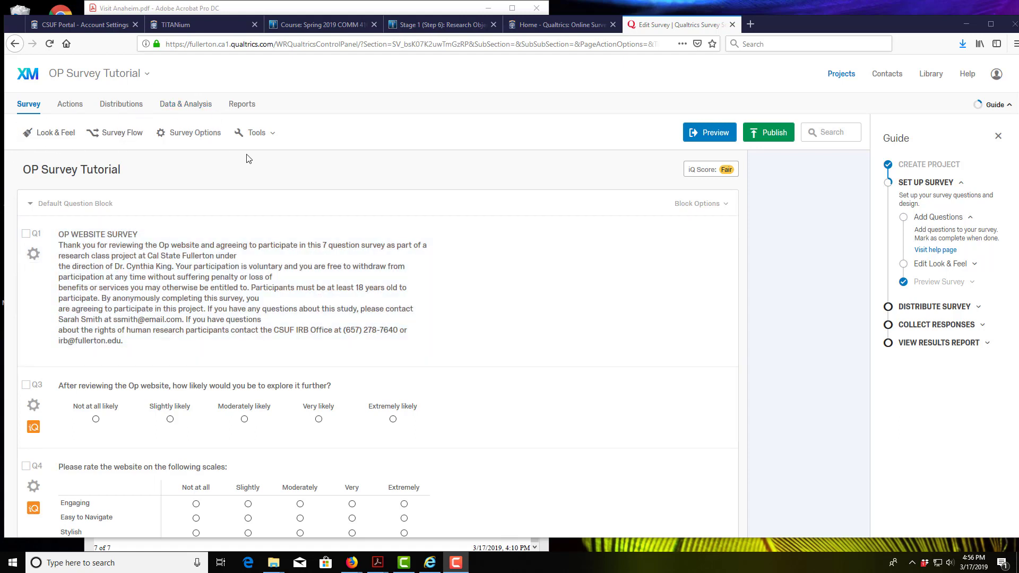
- Try to print the survey to a PDF file using the Adobe PDF printer, cancelling the save and closing the print preview
click(264, 140)
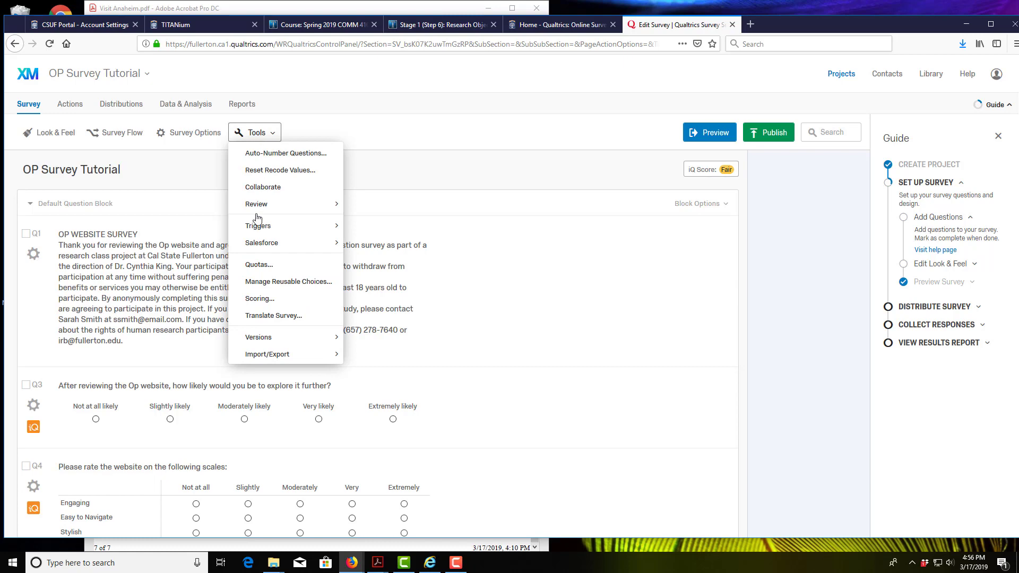
mouse_move(268, 360)
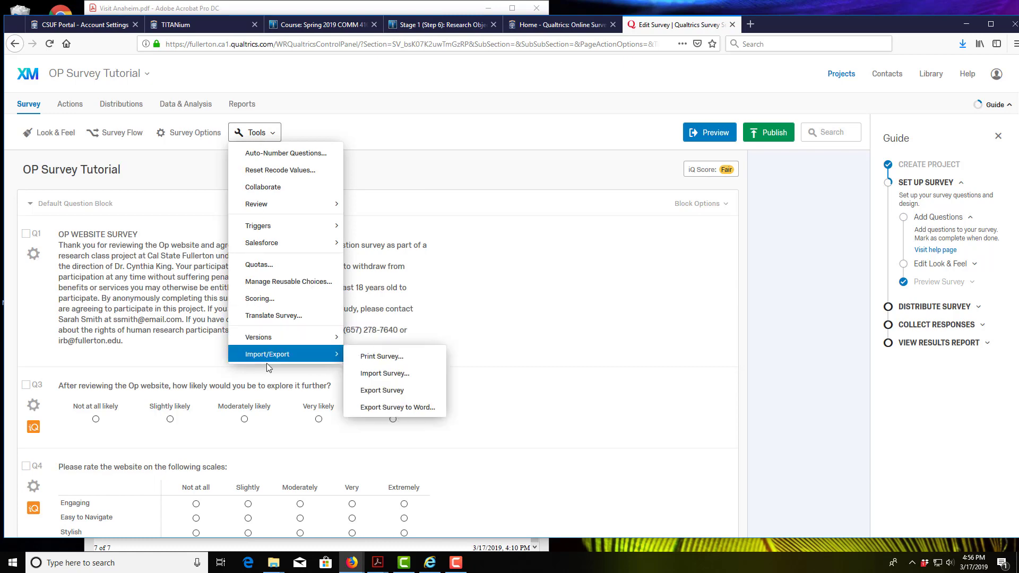
click(383, 358)
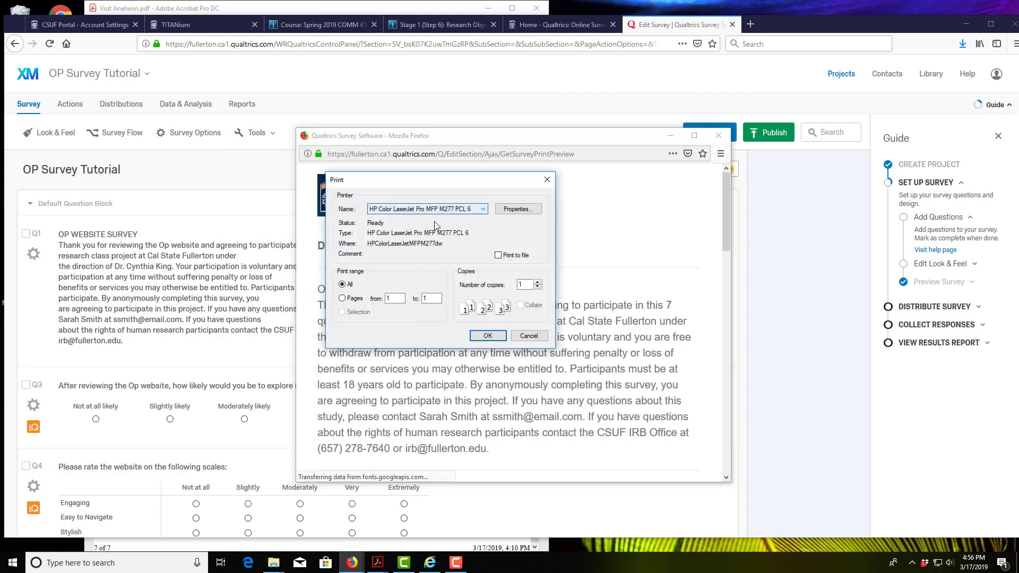
click(484, 211)
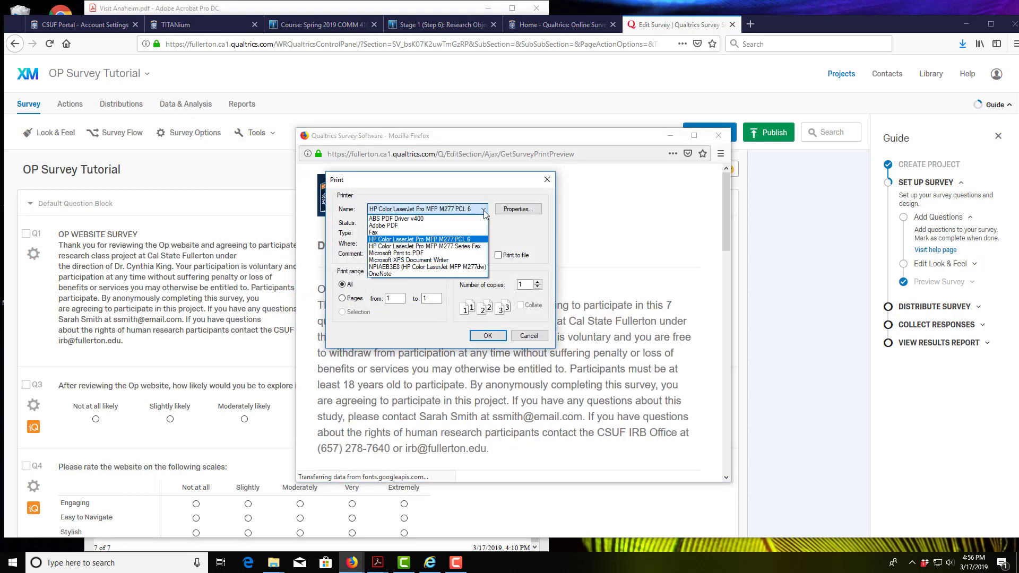
click(433, 226)
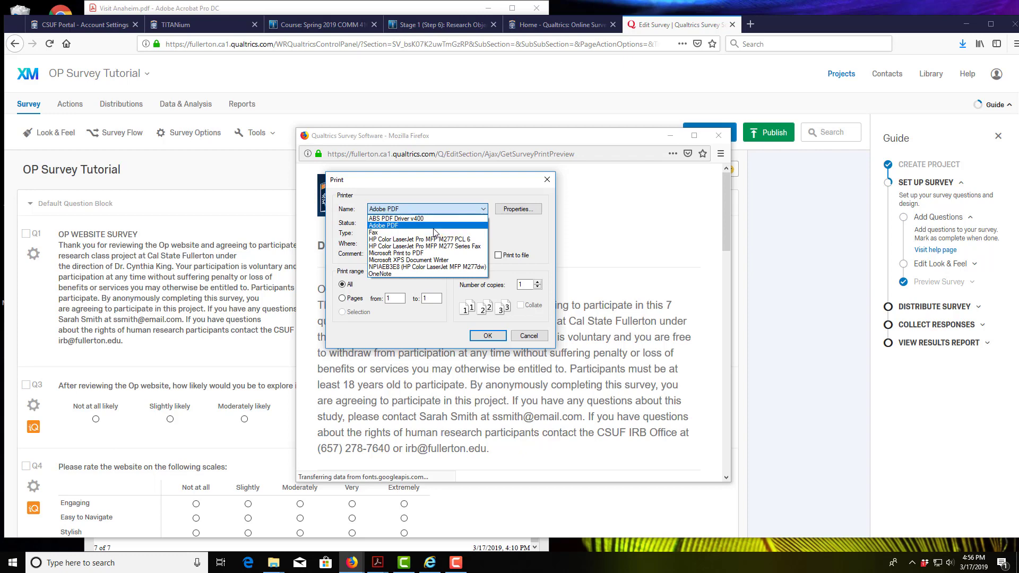
click(487, 337)
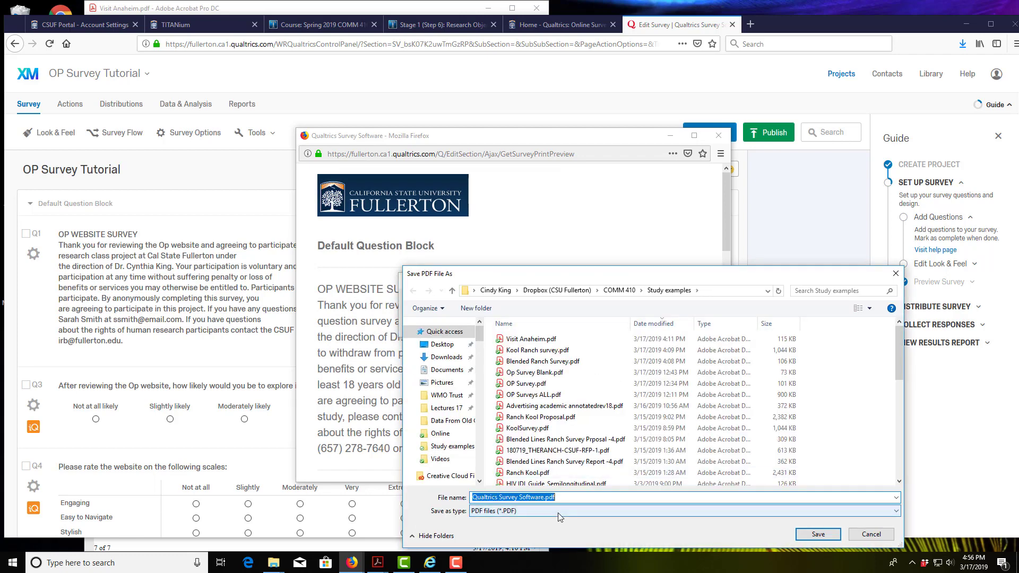
click(517, 207)
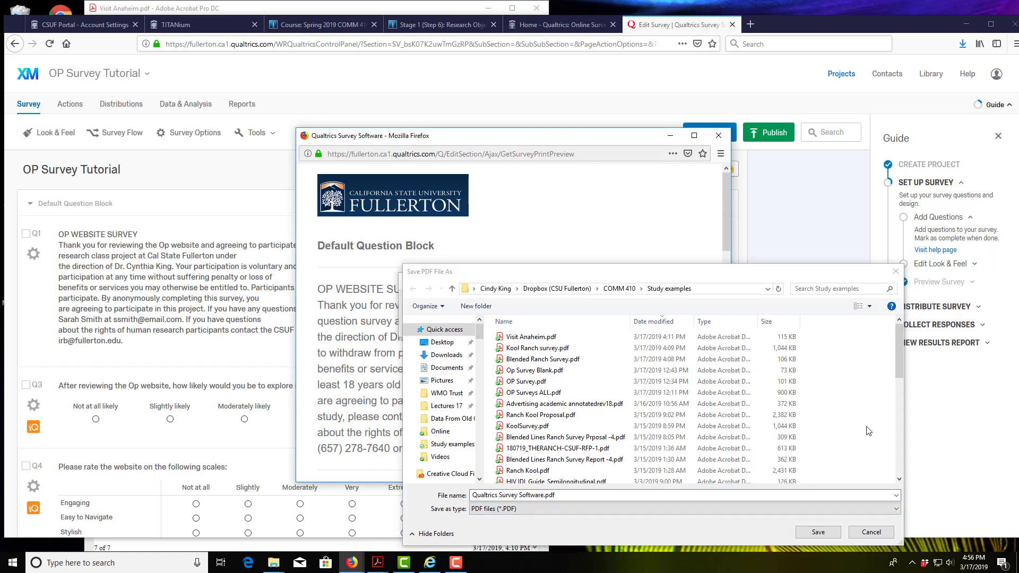
click(895, 271)
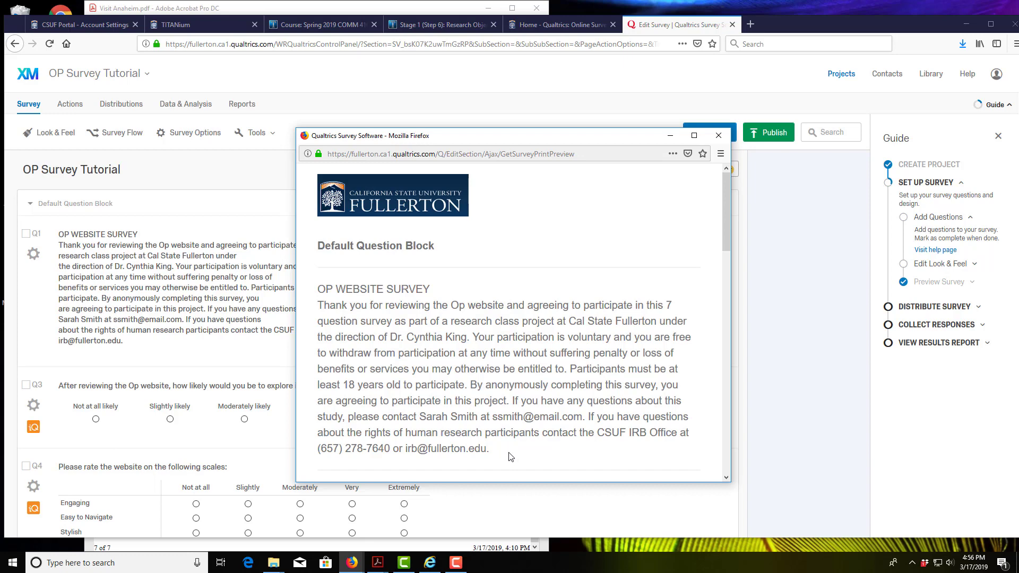
click(718, 135)
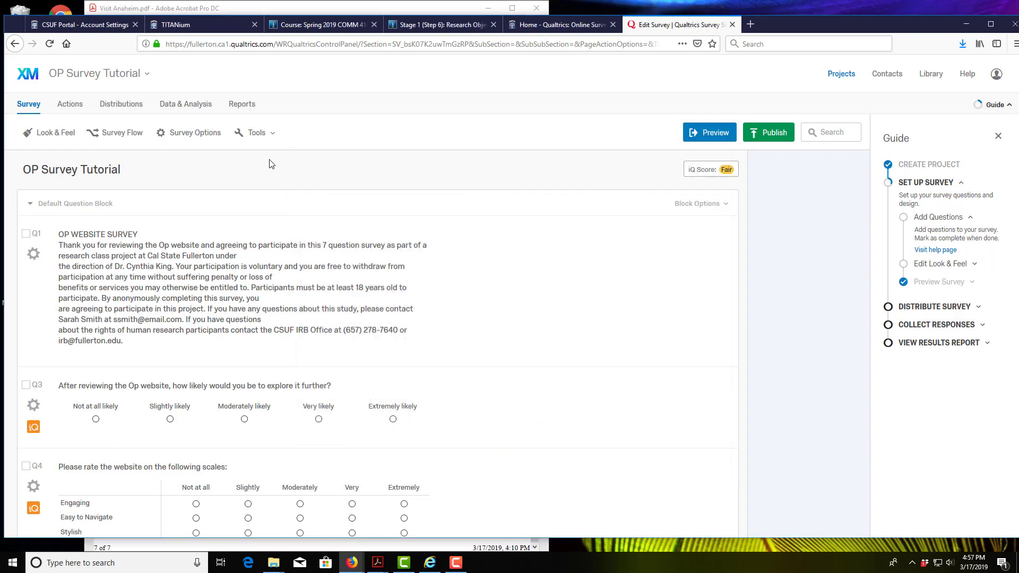
- Export the survey to Word with the default export options and open OP_Survey_Tutorial.docx in Microsoft Word
click(254, 133)
mouse_move(284, 342)
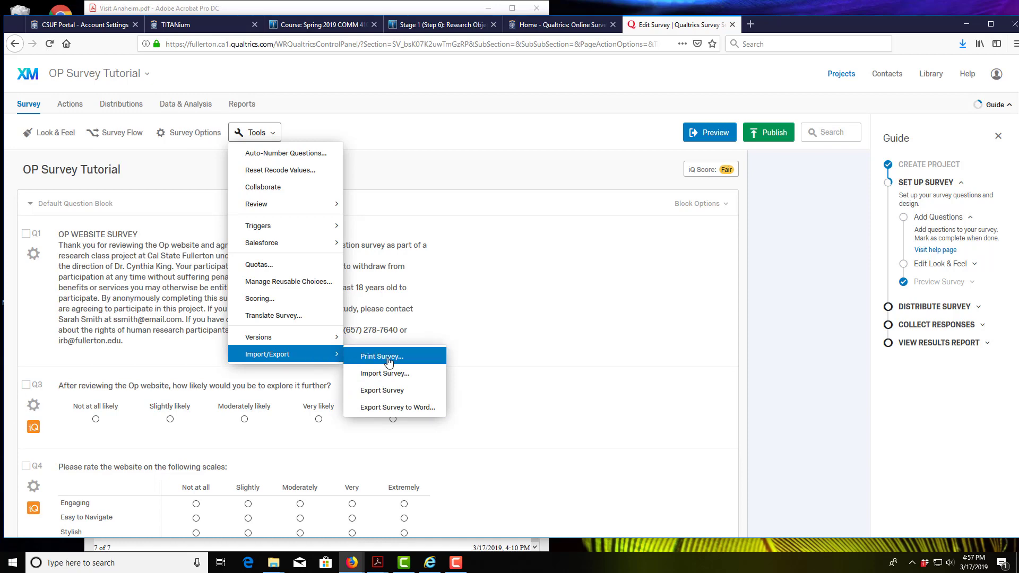
click(394, 408)
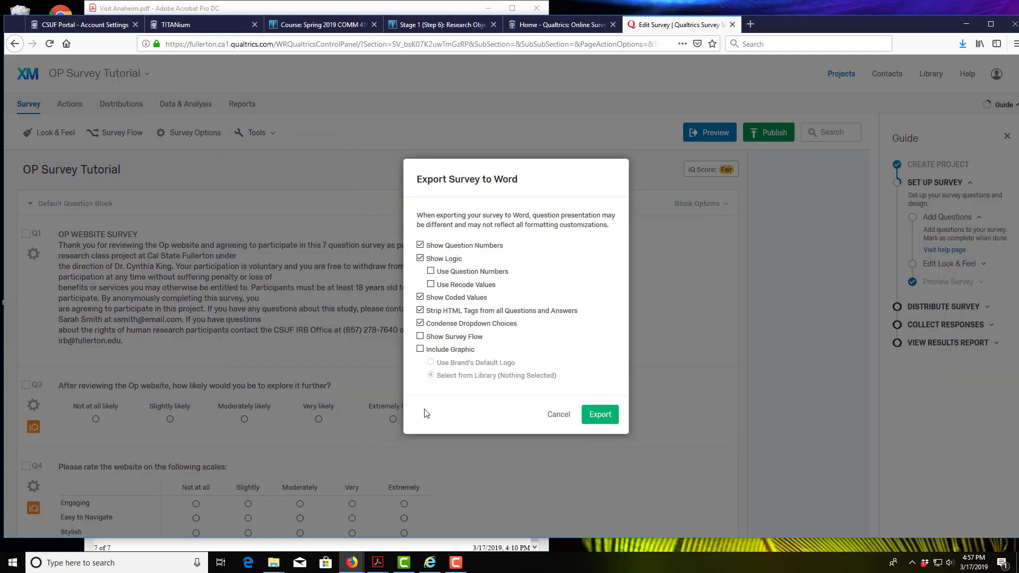
click(611, 415)
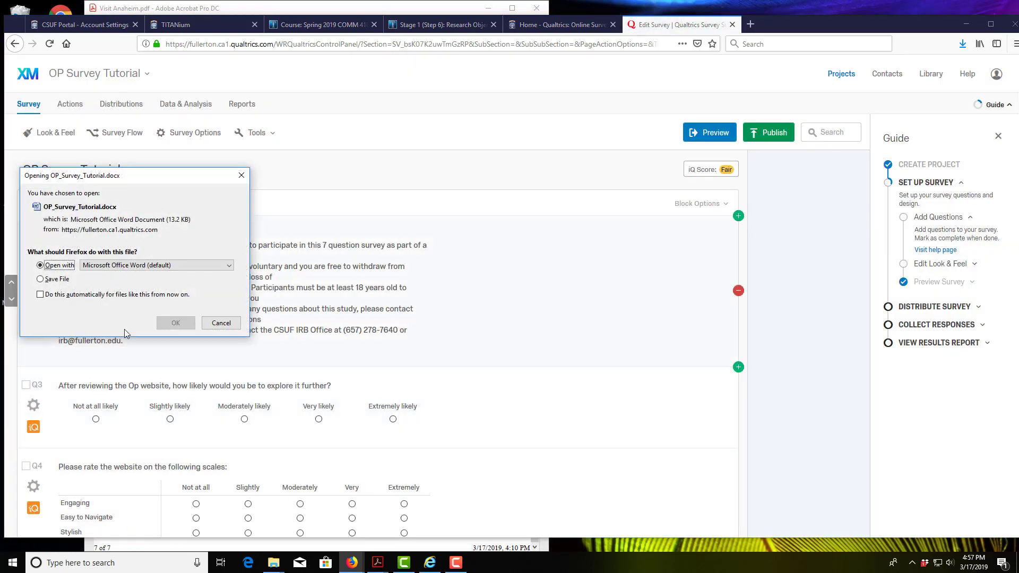
click(176, 323)
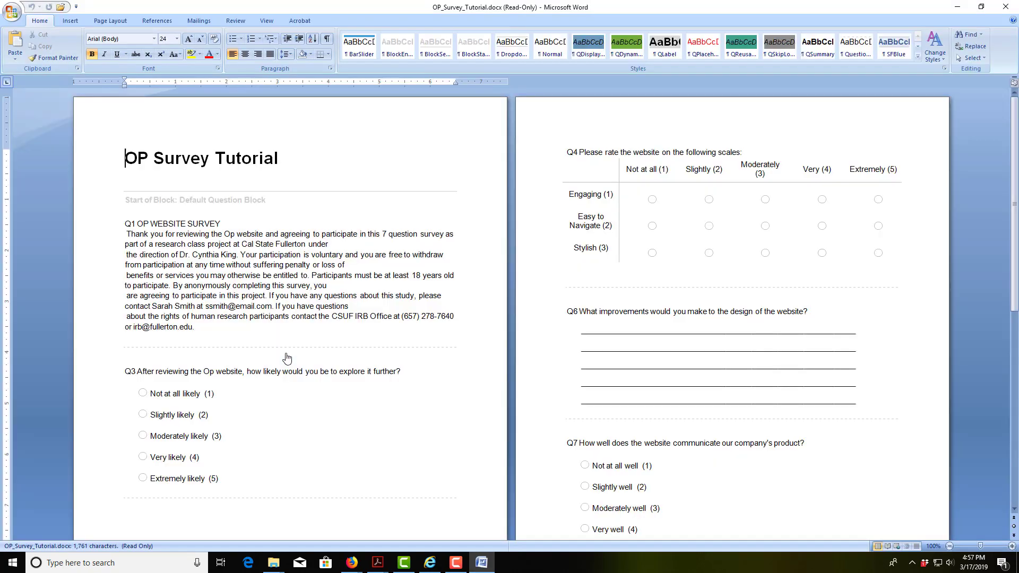
- Review the introduction, questions and coded answer choices throughout the exported Word document
scroll(426, 338, down, 10)
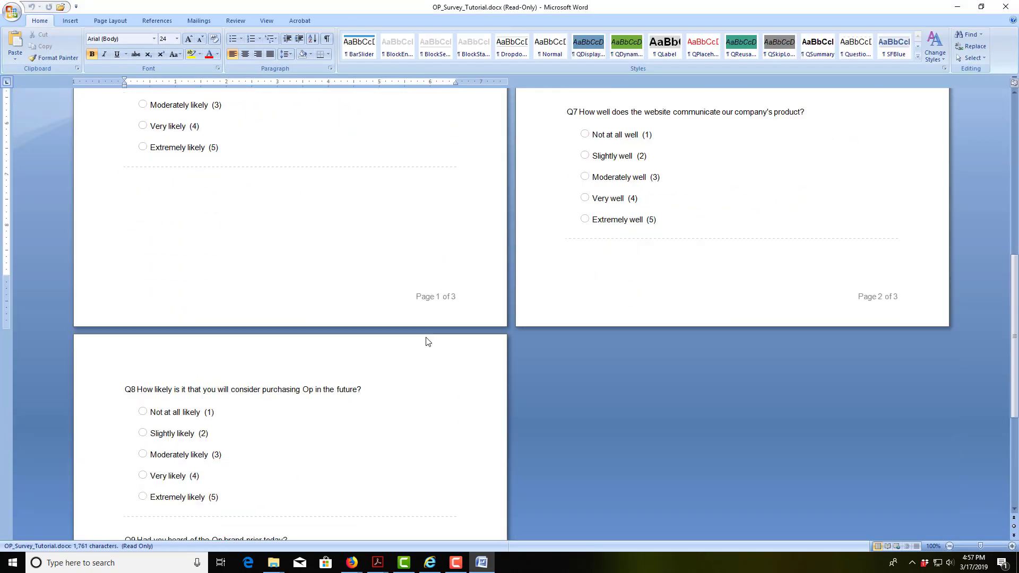
scroll(427, 338, up, 6)
scroll(427, 338, up, 8)
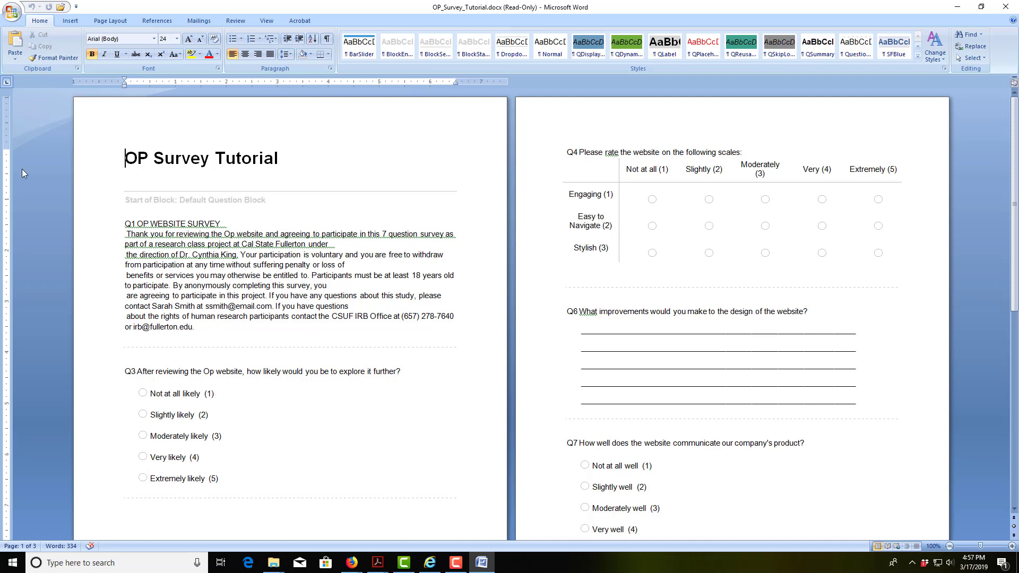
scroll(302, 164, down, 8)
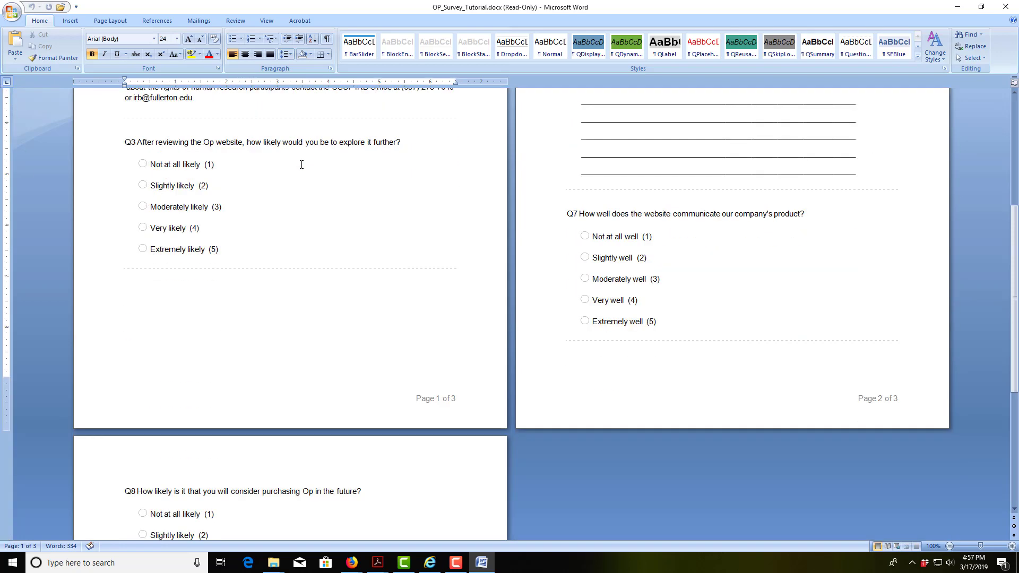
scroll(302, 165, down, 7)
scroll(301, 165, up, 15)
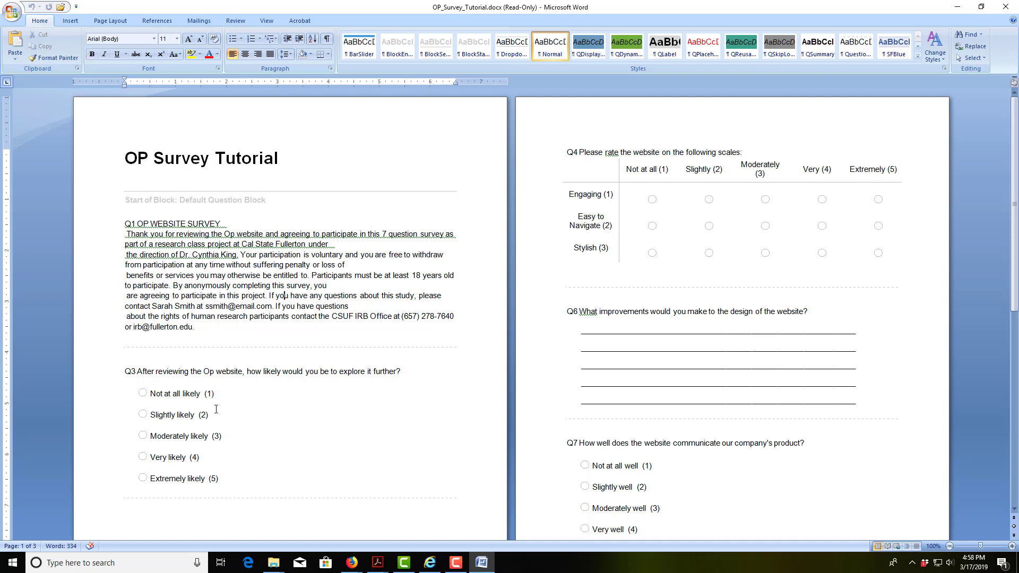
click(272, 306)
double_click(272, 306)
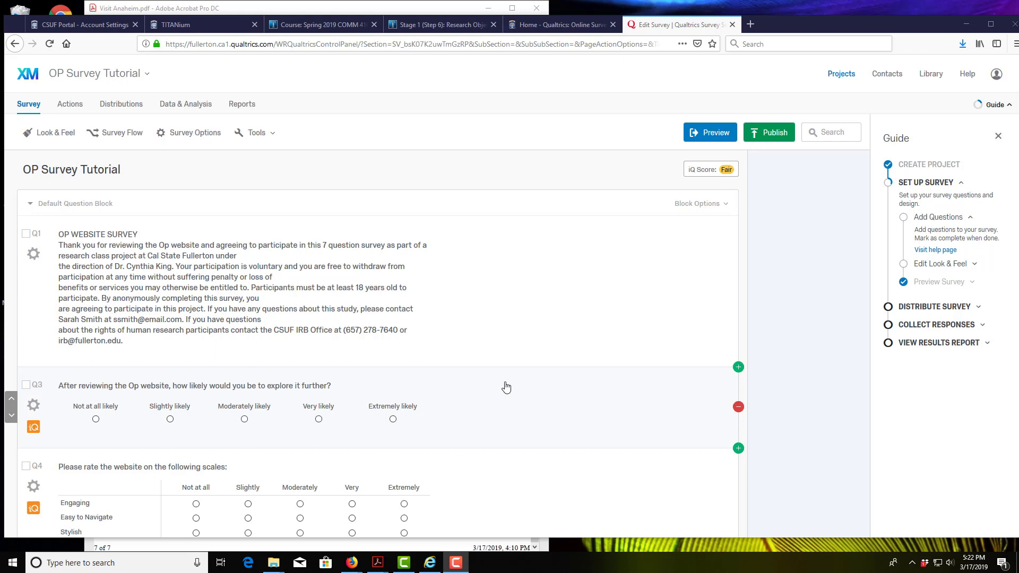
- Go to the projects list in Qualtrics and open the collaboration settings for the OP Survey Tutorial project
click(24, 75)
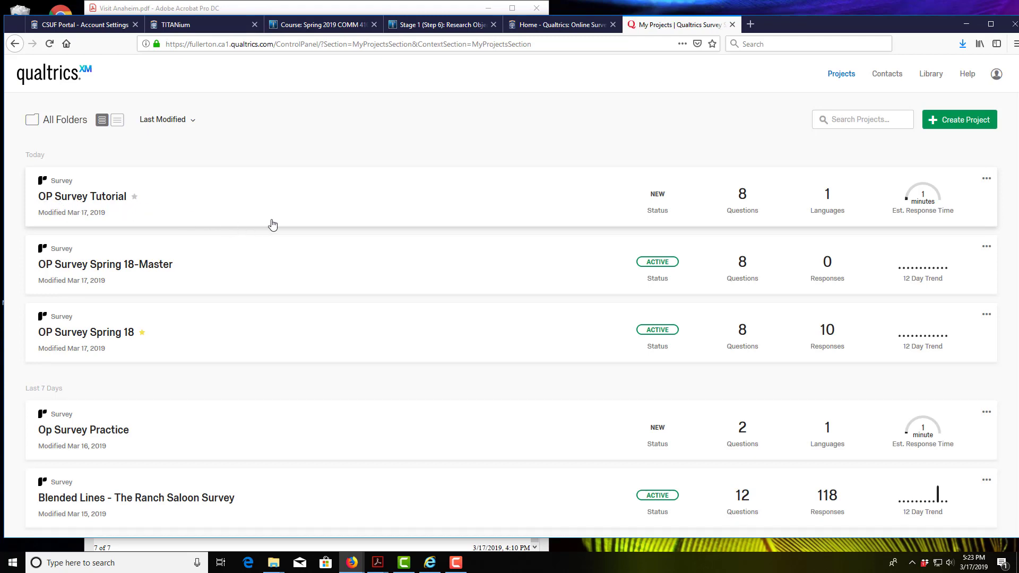
click(987, 180)
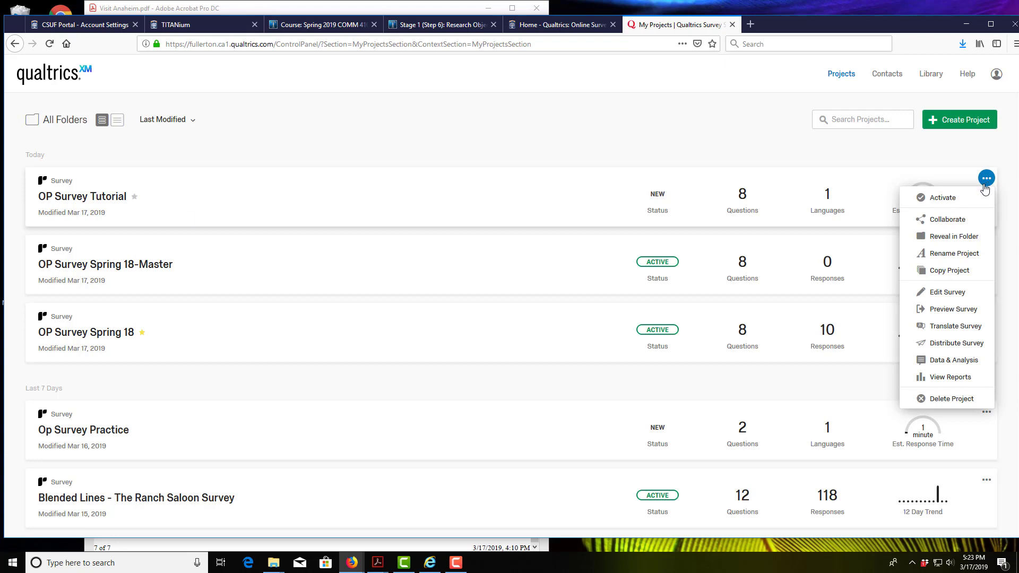
click(947, 221)
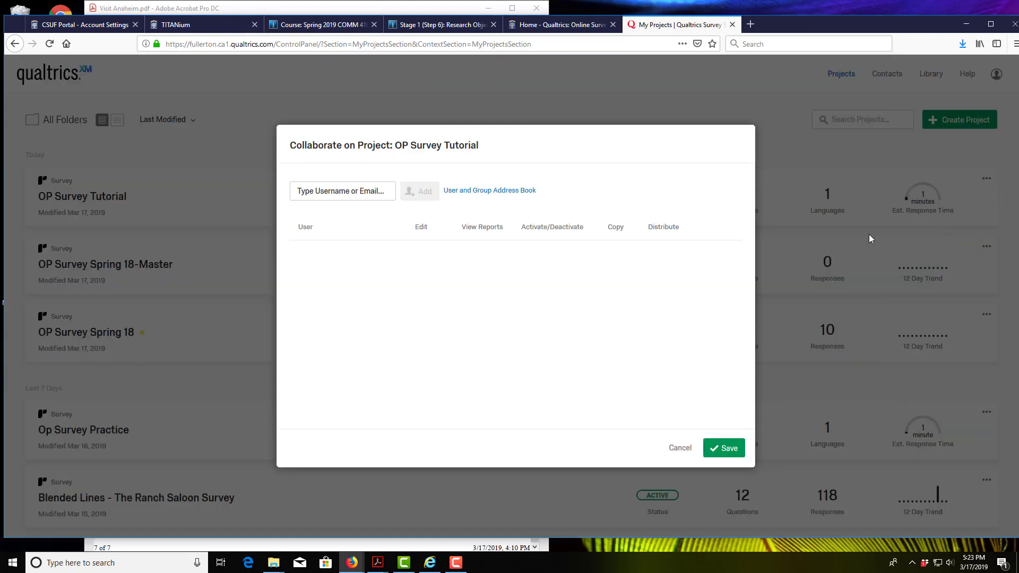
- Try adding a collaborator found by first name to the project without a custom message, and discard the collaboration changes
click(338, 191)
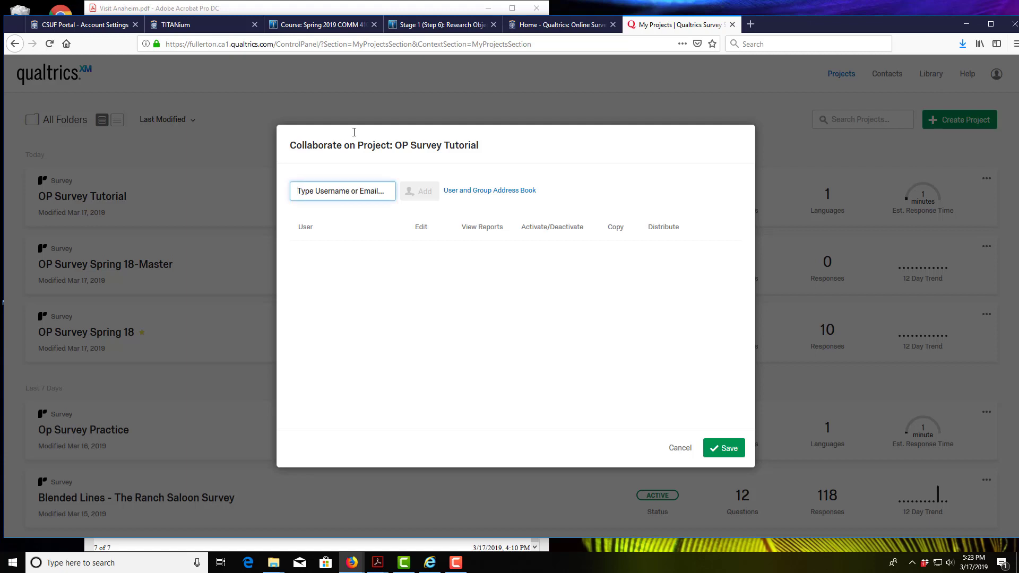
text(ne)
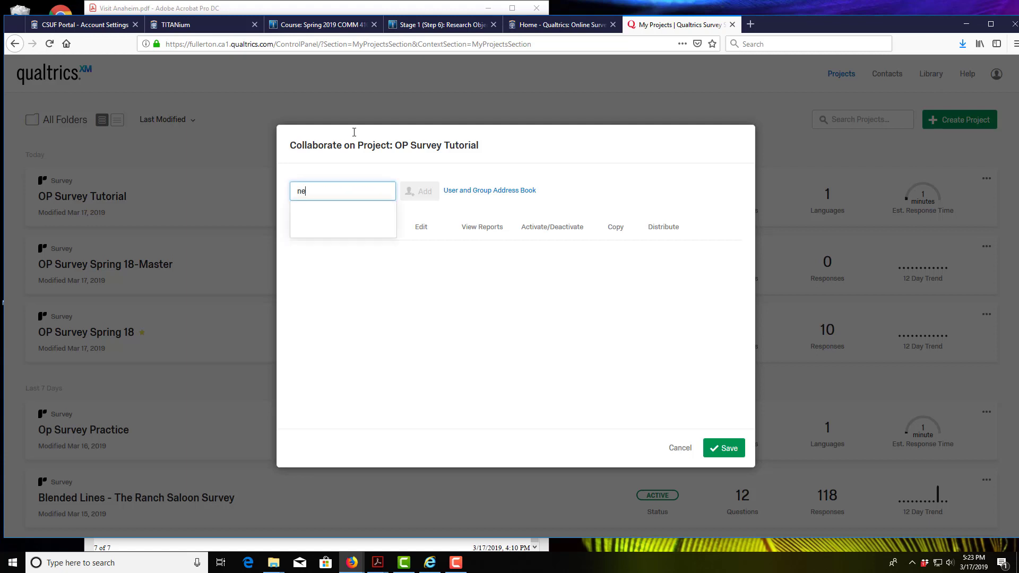
key(BackSpace)
key(BackSpace)
text(melody)
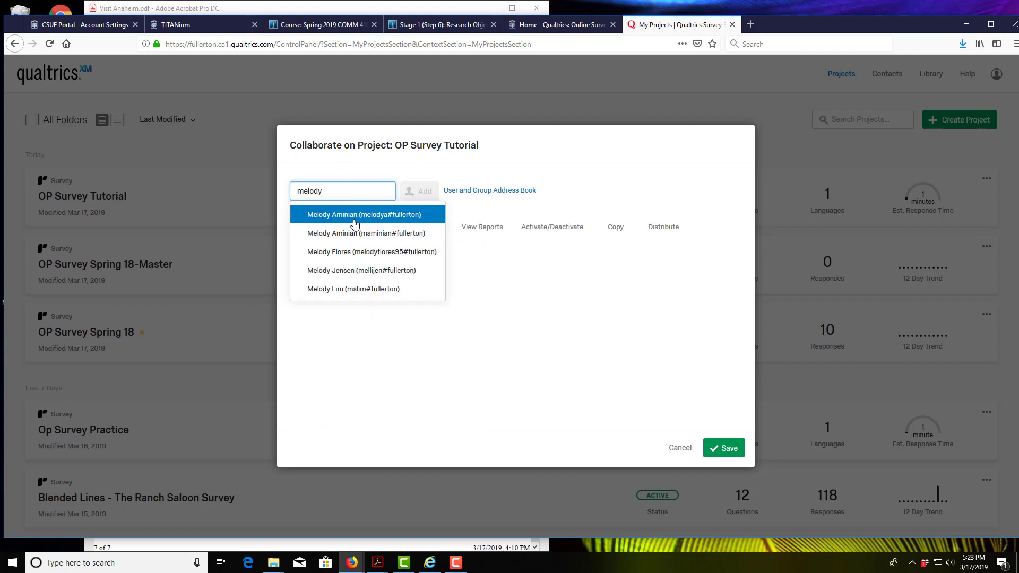
click(350, 218)
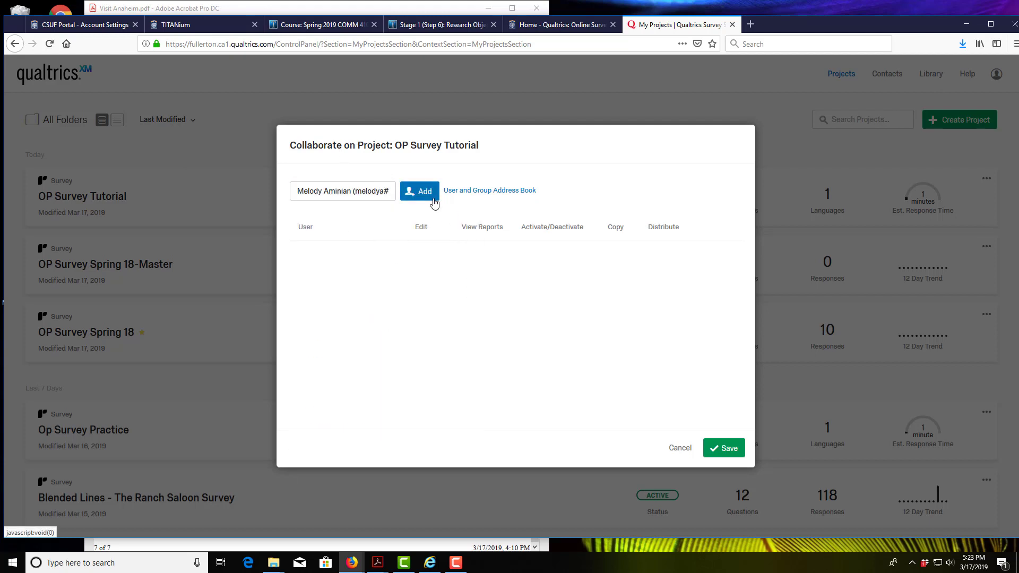
click(428, 202)
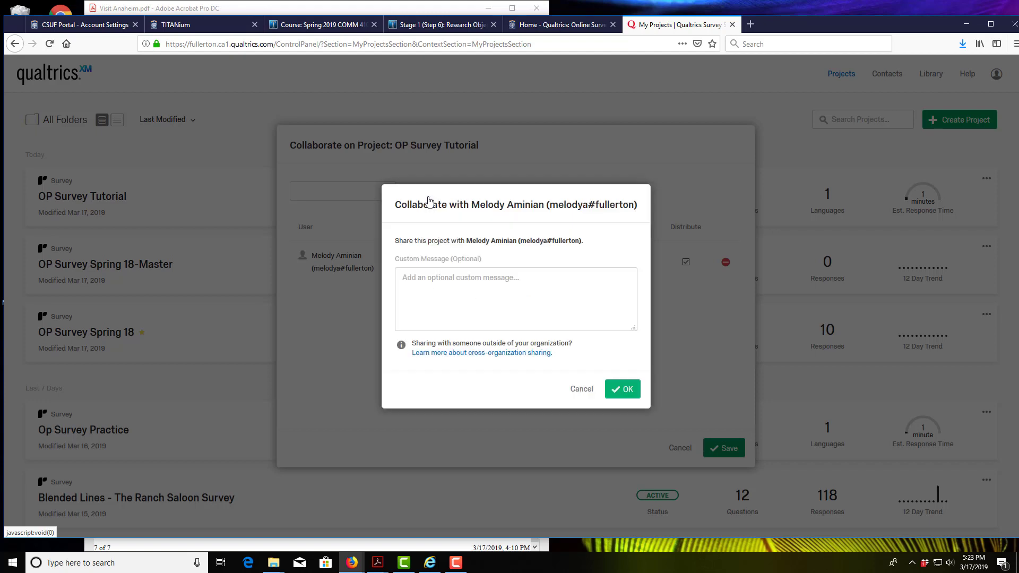
click(622, 390)
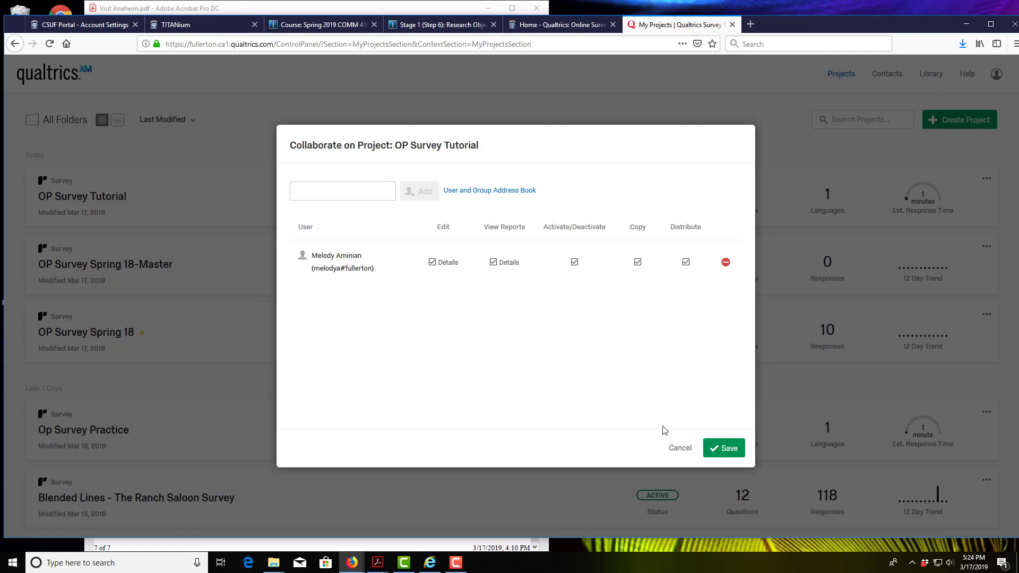
click(680, 448)
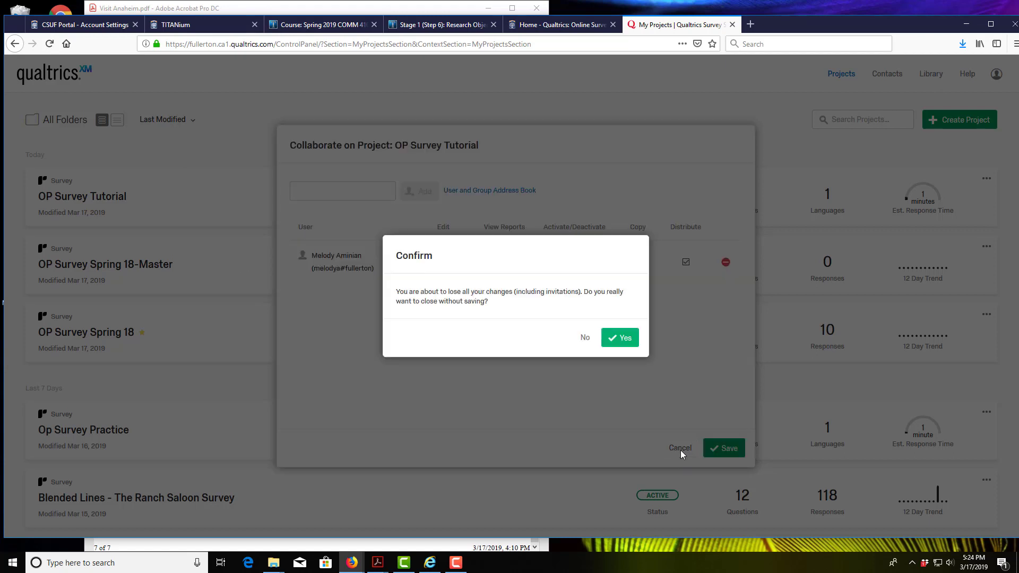
click(618, 339)
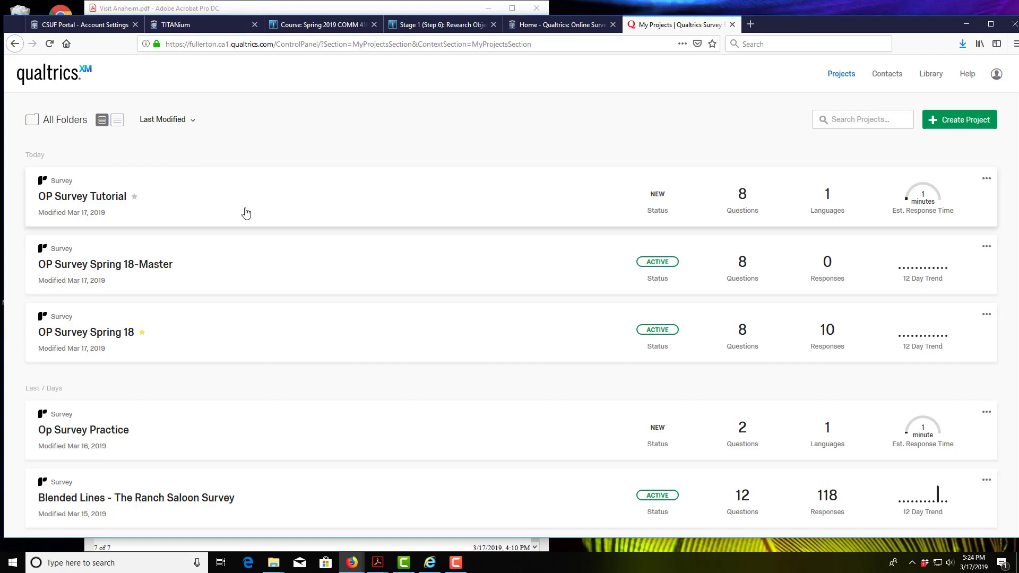
- Copy the OP Survey Tutorial project to the own account under the name "OP Survey Tutorial - Copy"
click(986, 180)
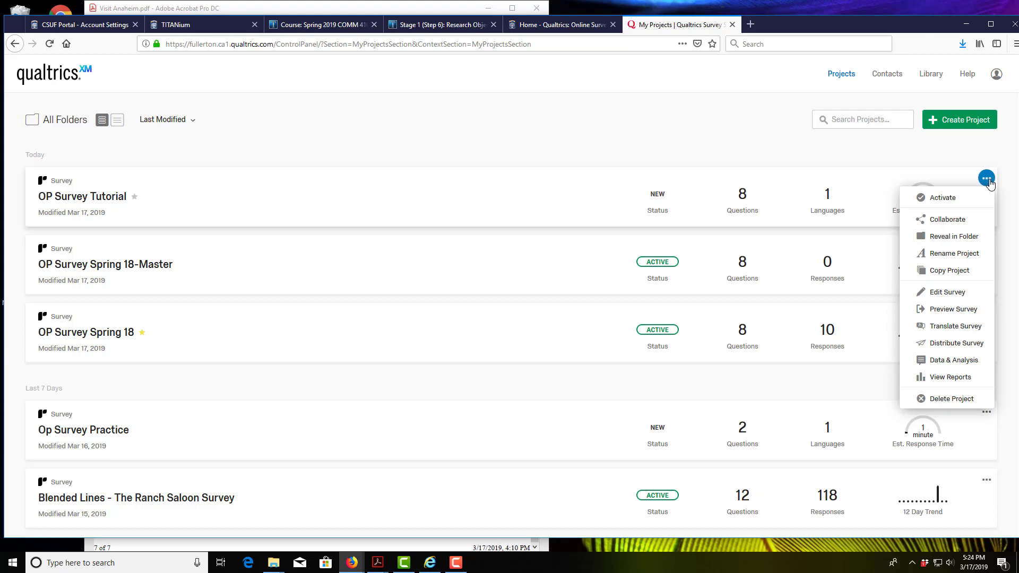
click(962, 271)
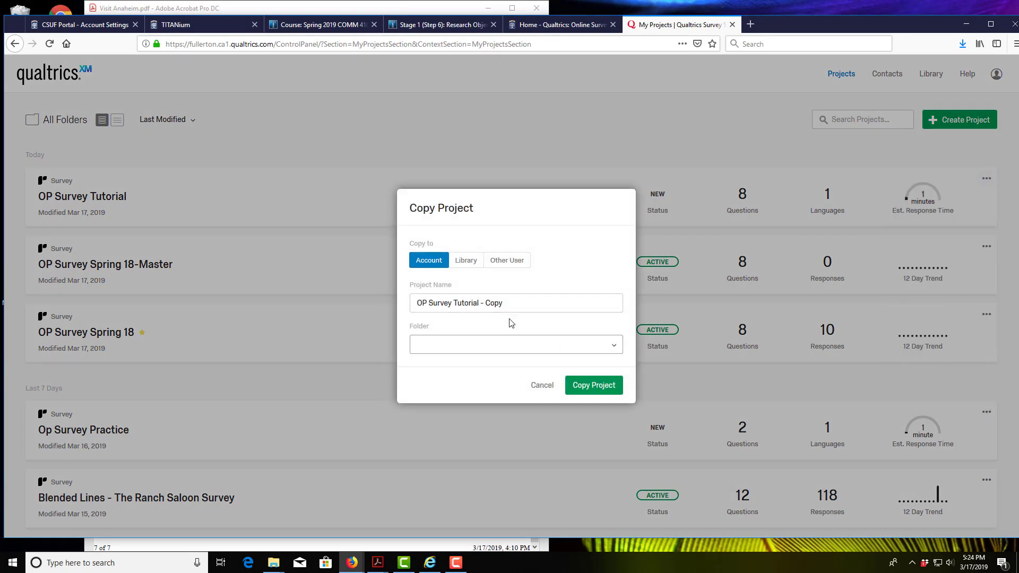
click(599, 390)
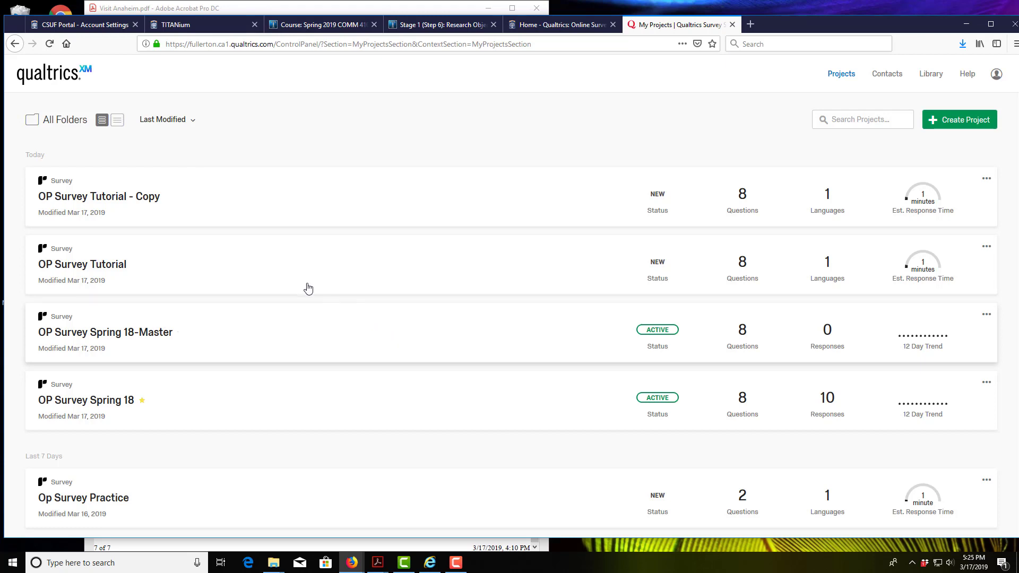
- Open the original OP Survey Tutorial project and get a single reusable link for distributing it by email
click(105, 265)
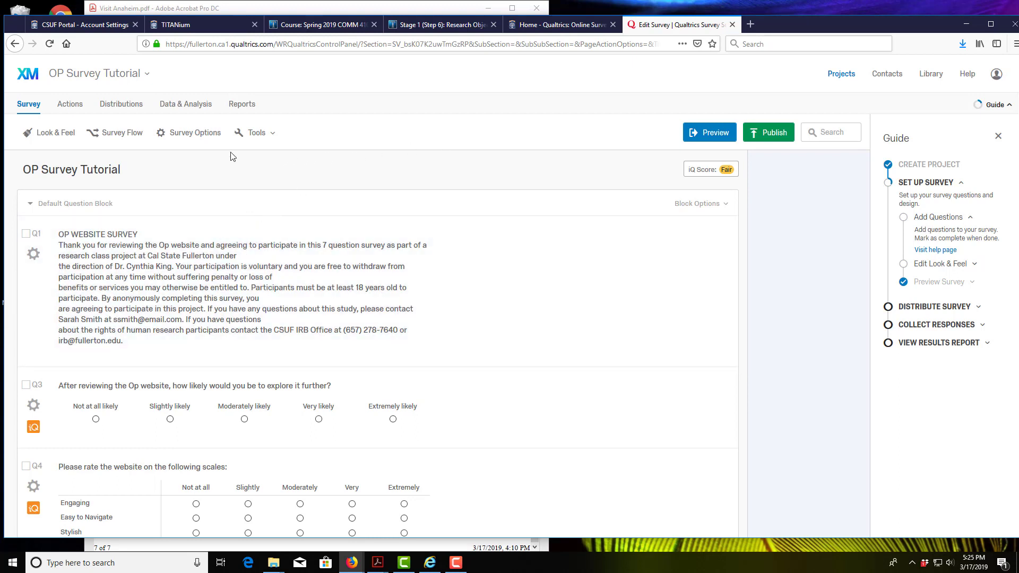
click(123, 105)
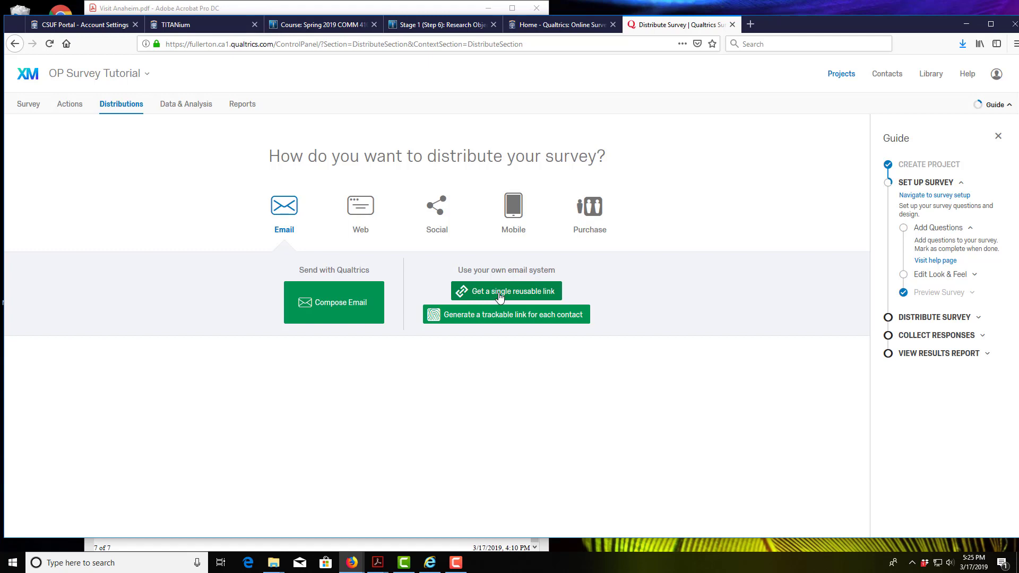
click(499, 297)
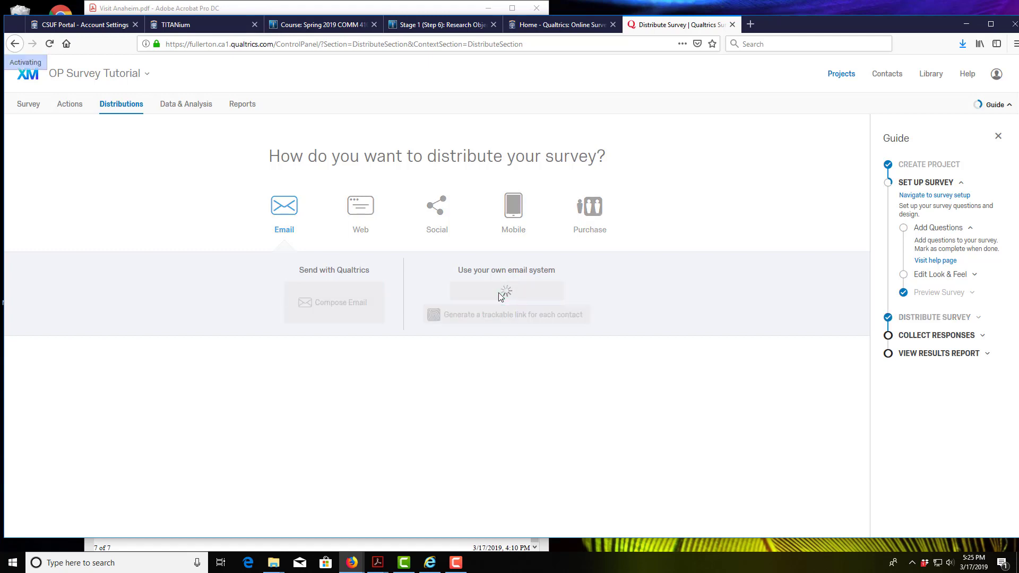
- Try to copy the anonymous survey link and paste it as the address in a new browser tab
drag(635, 258, 375, 258)
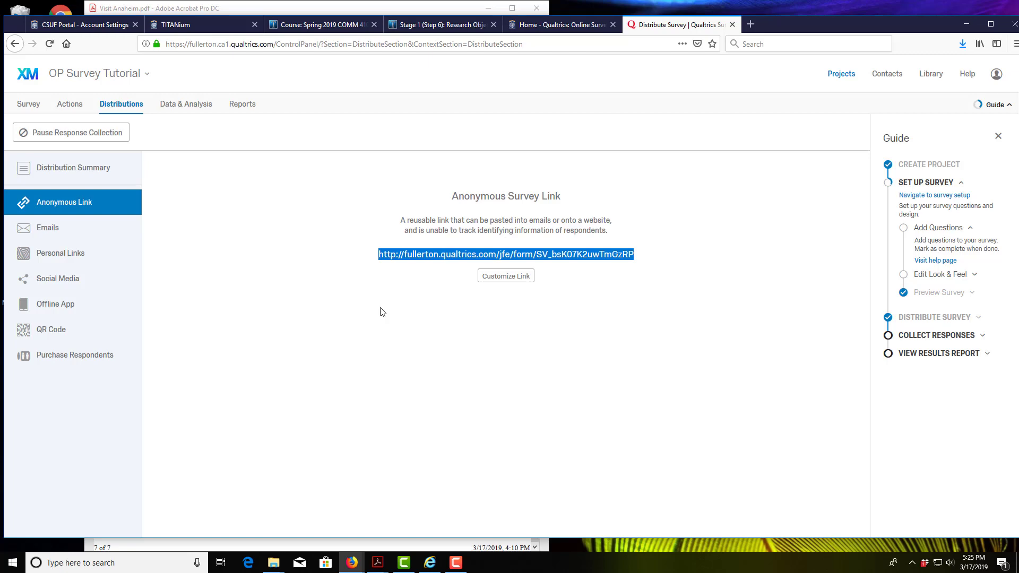
click(750, 24)
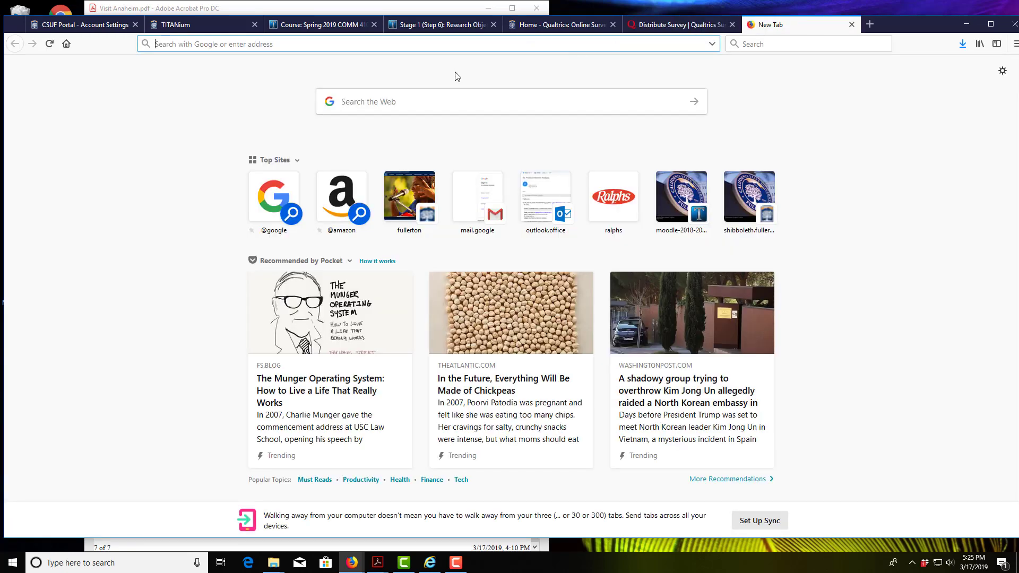
text(https://youtu.be/lY3kUvzqJLs)
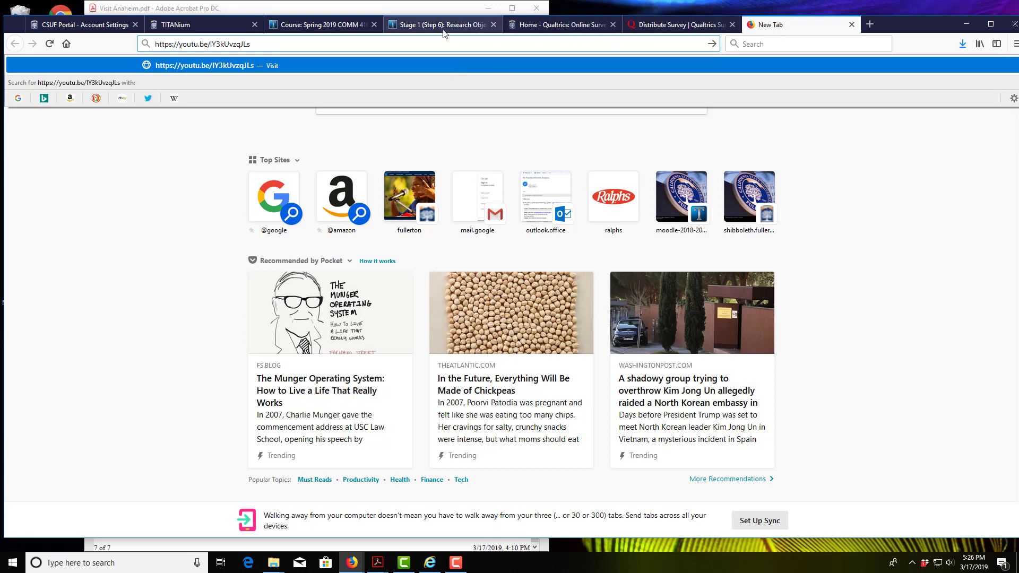
click(643, 31)
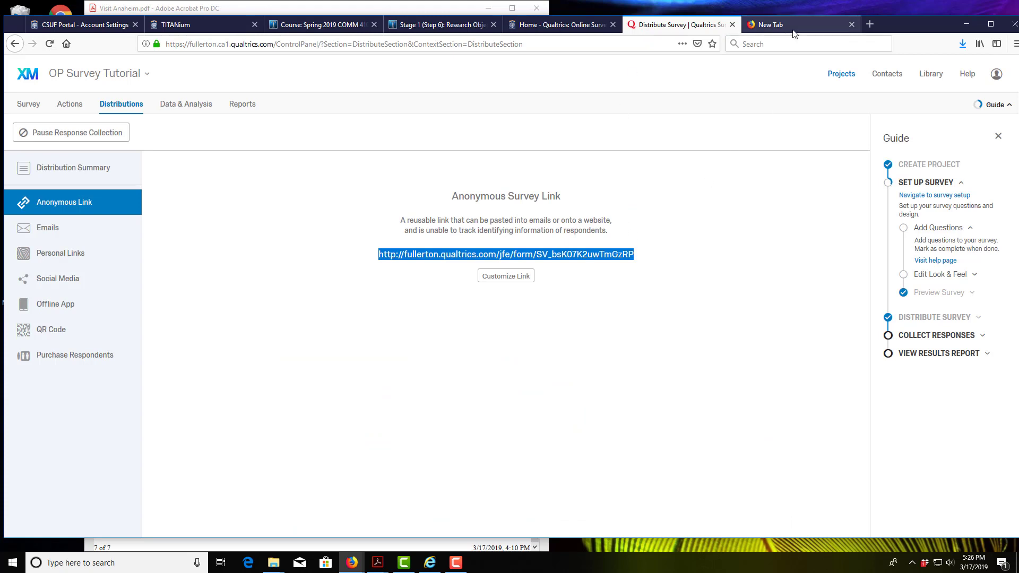
- Copy the anonymous survey link, open it in the blank browser tab to review the live survey, and close that tab
click(641, 263)
drag(642, 257, 367, 252)
key(ctrl+c)
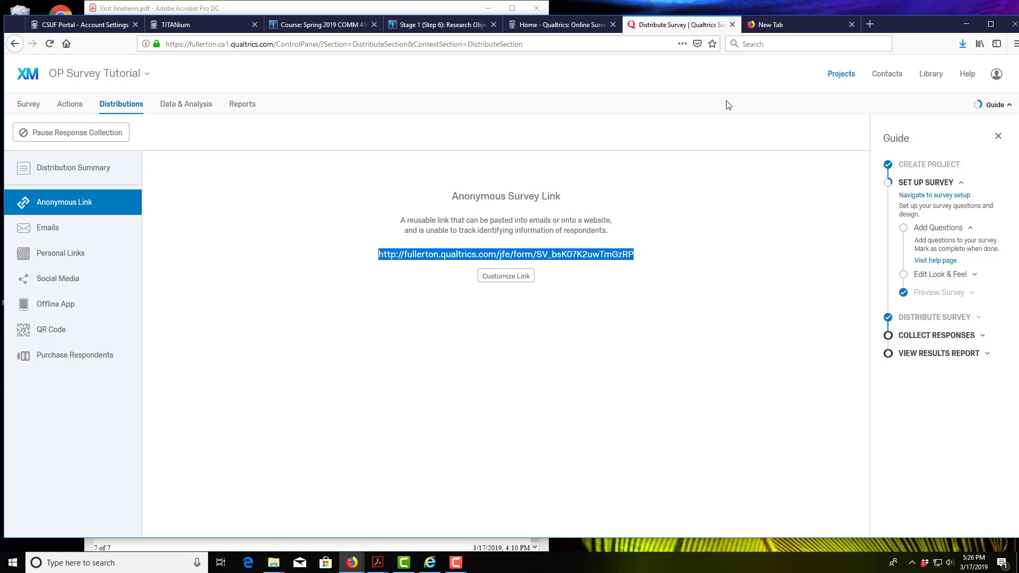
click(804, 23)
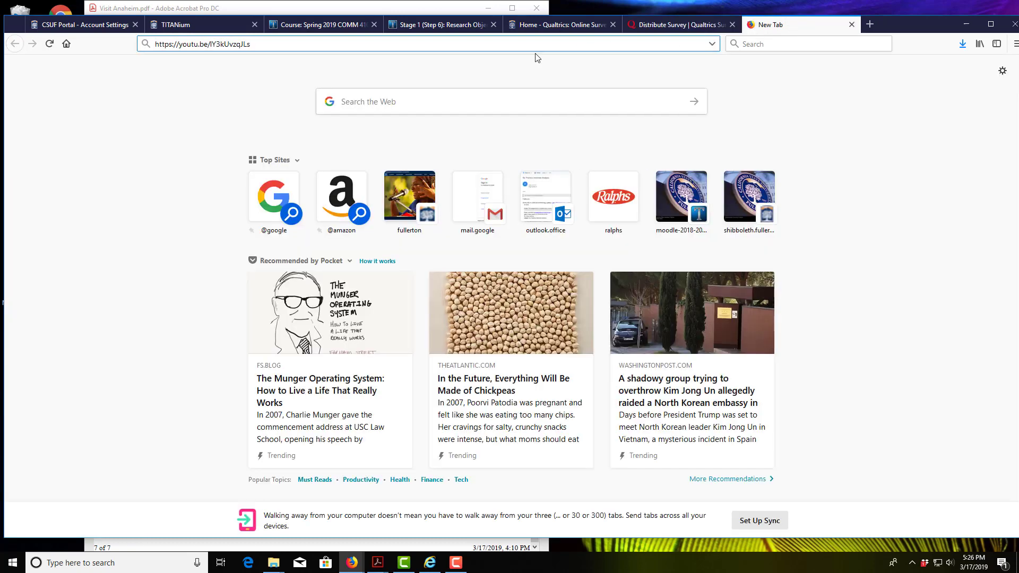
drag(285, 42, 116, 40)
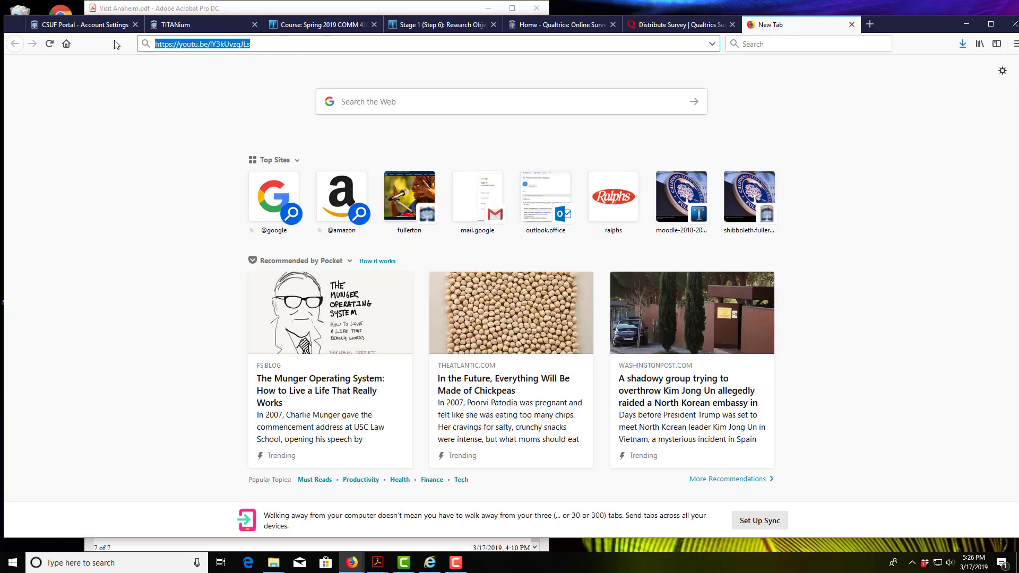
key(ctrl+v)
key(Return)
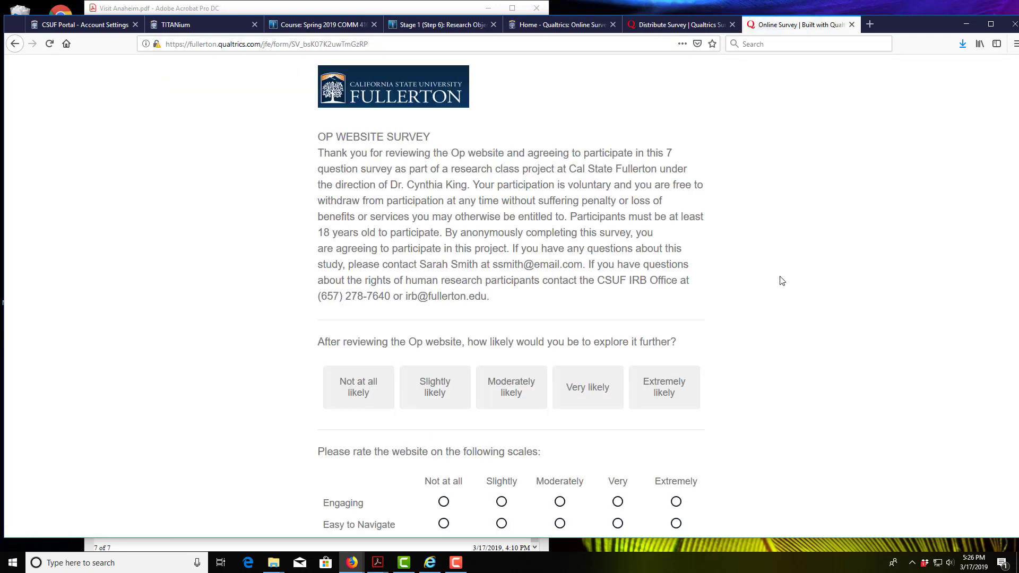
scroll(752, 255, down, 4)
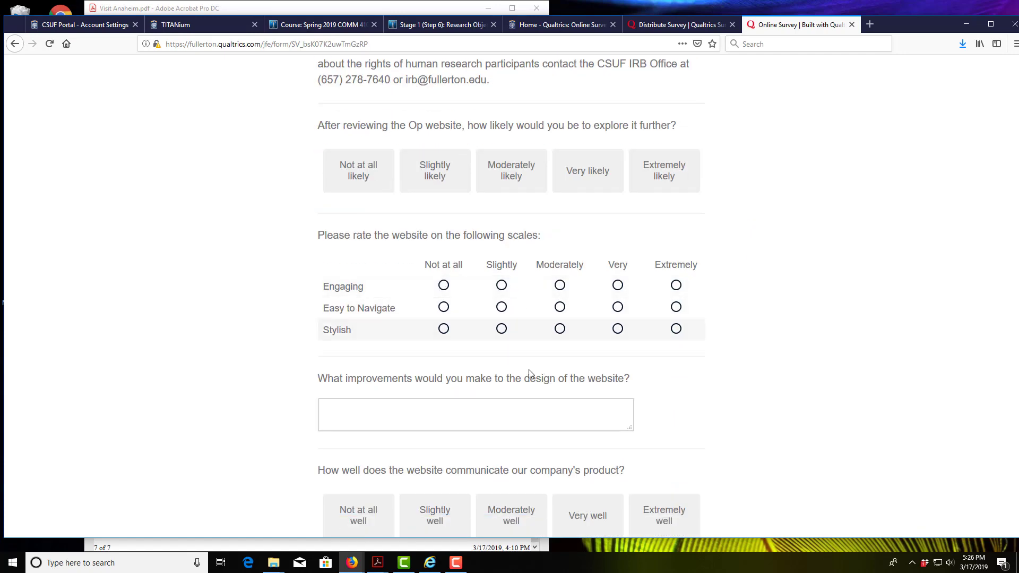
click(851, 24)
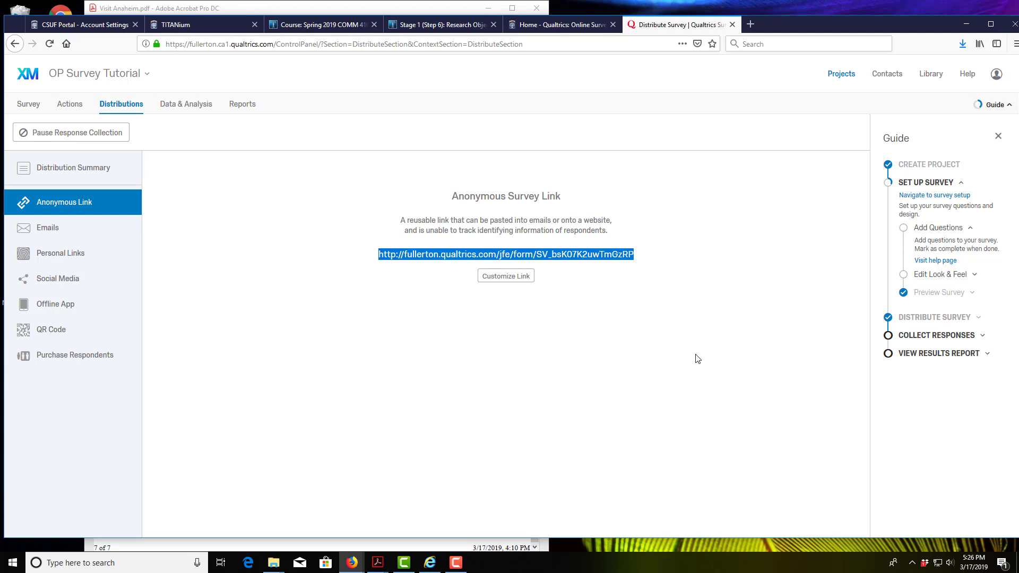
- View the options for pausing response collection, cancel the pause, and go to the editor of the OP Survey Spring 18 survey
click(97, 138)
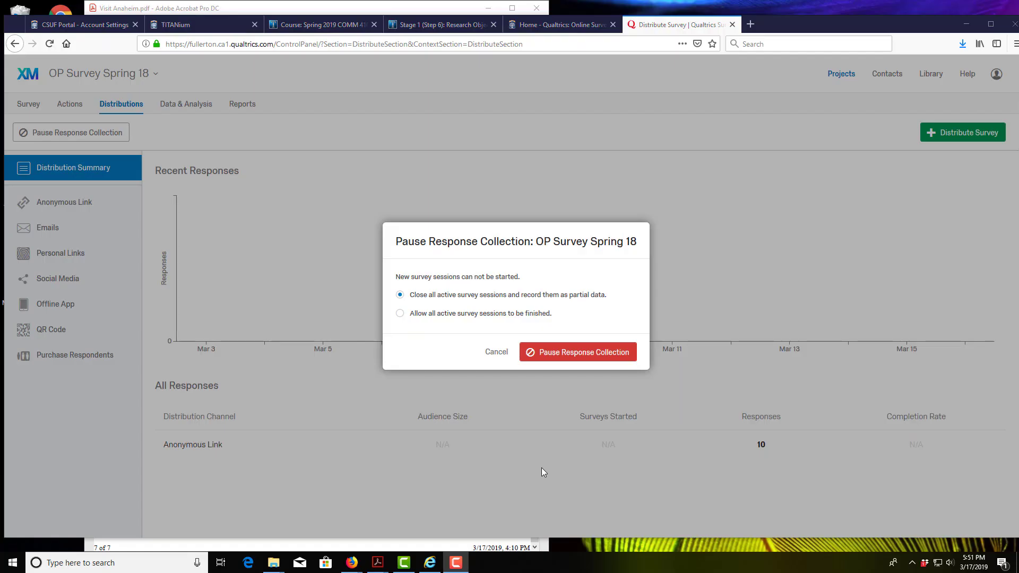
click(496, 353)
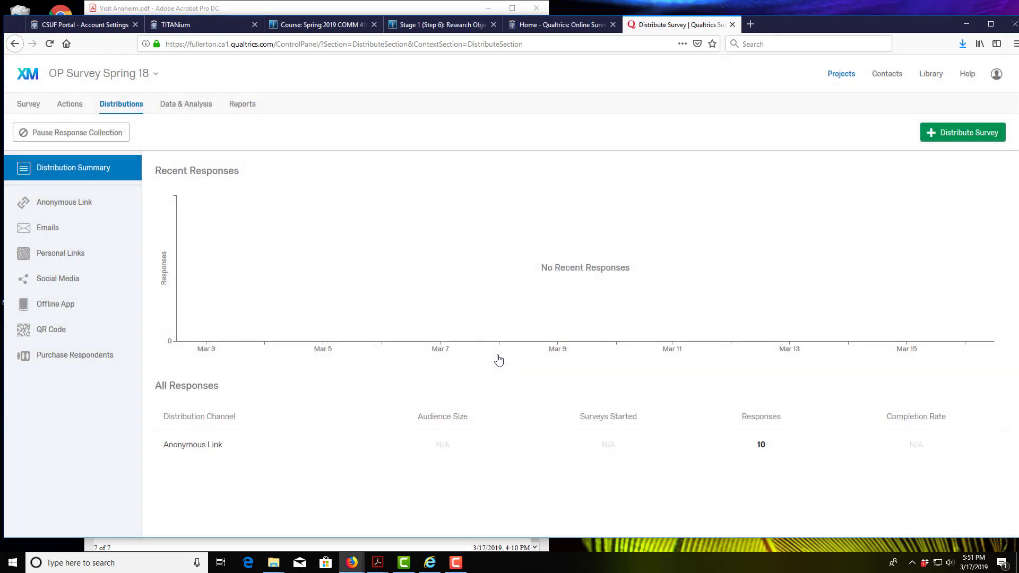
click(29, 105)
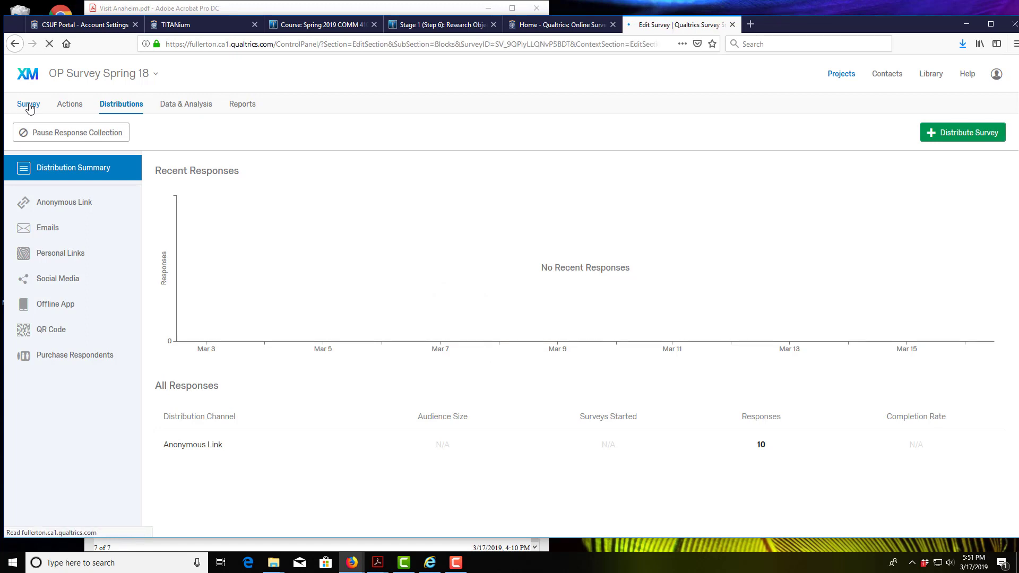